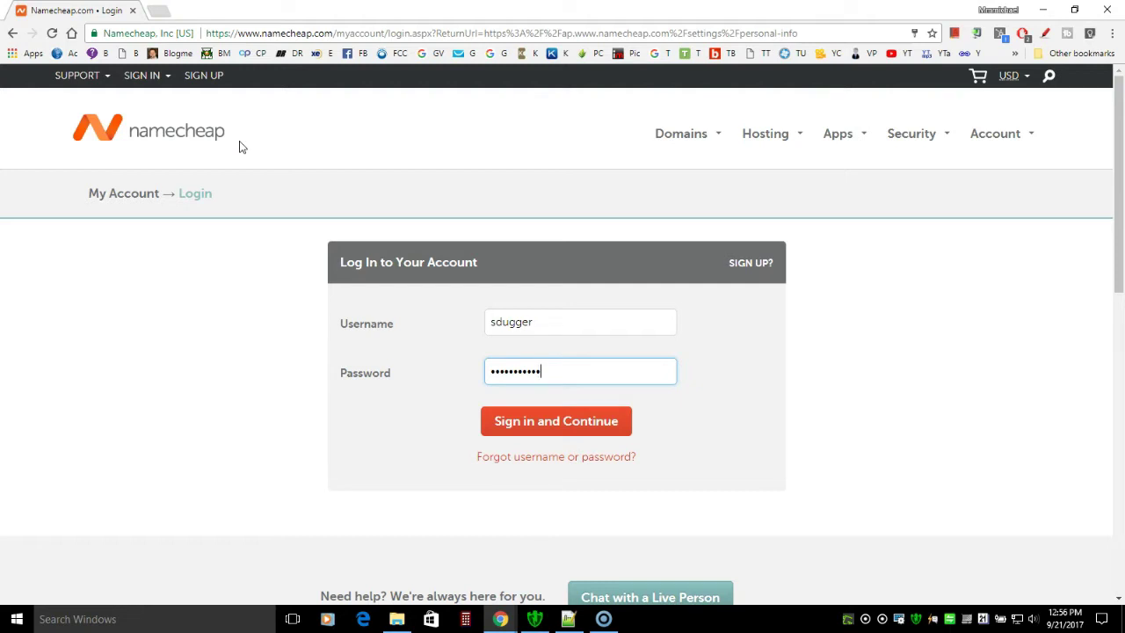
# Sign in to Namecheap with the account's username and password.
pyautogui.click(580, 429)
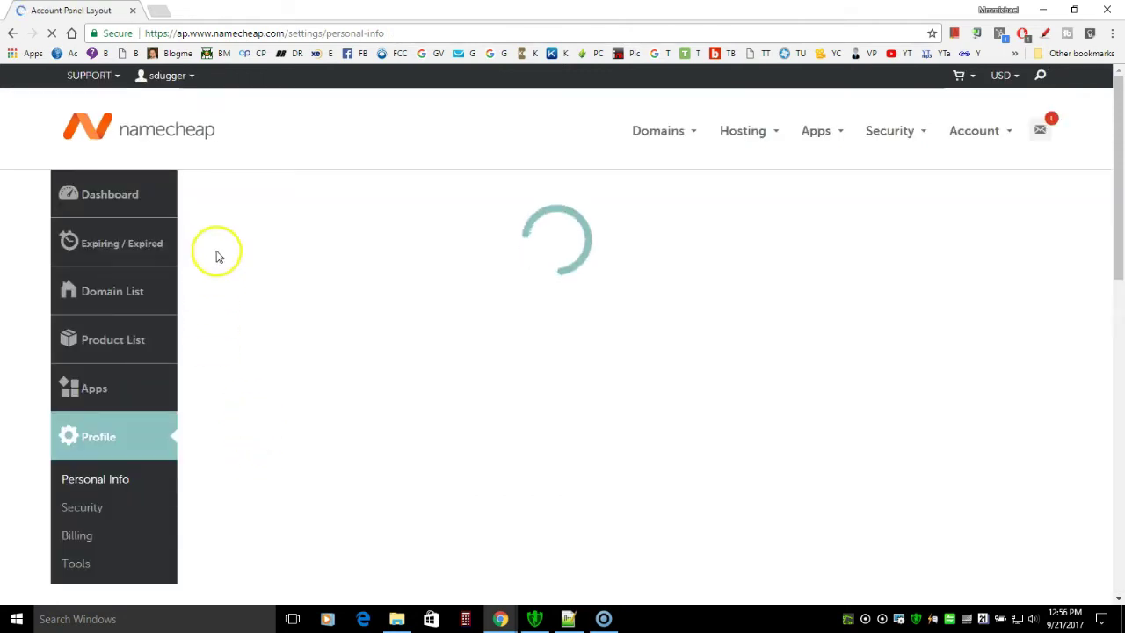
# Open the Domain List and show the options for sdugger.com.
pyautogui.click(113, 293)
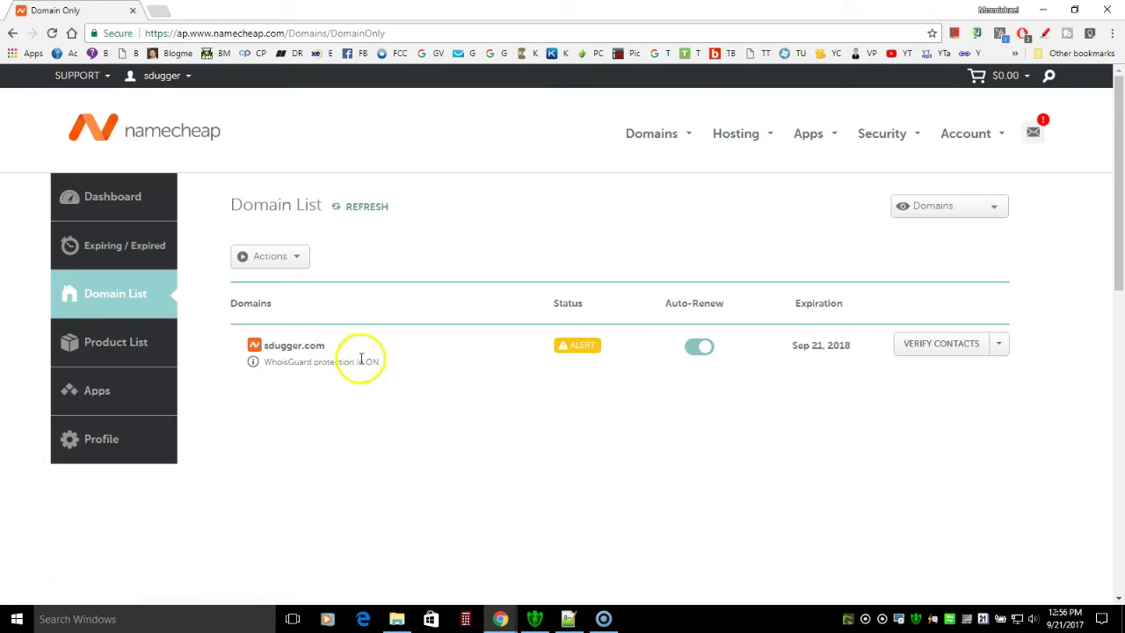
pyautogui.click(953, 349)
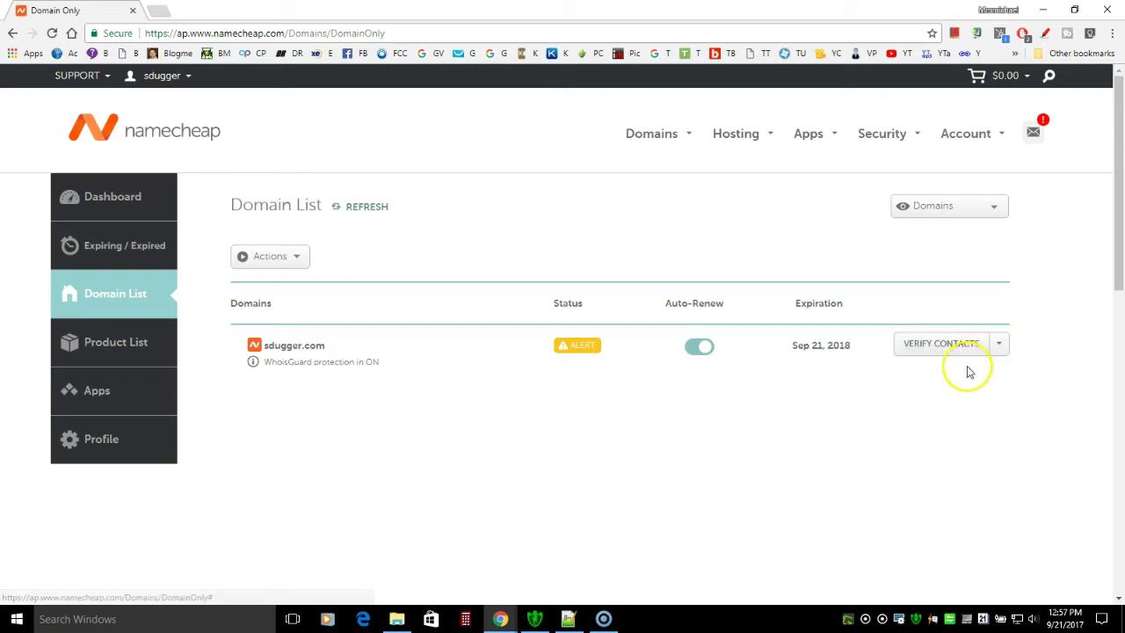
pyautogui.click(1001, 347)
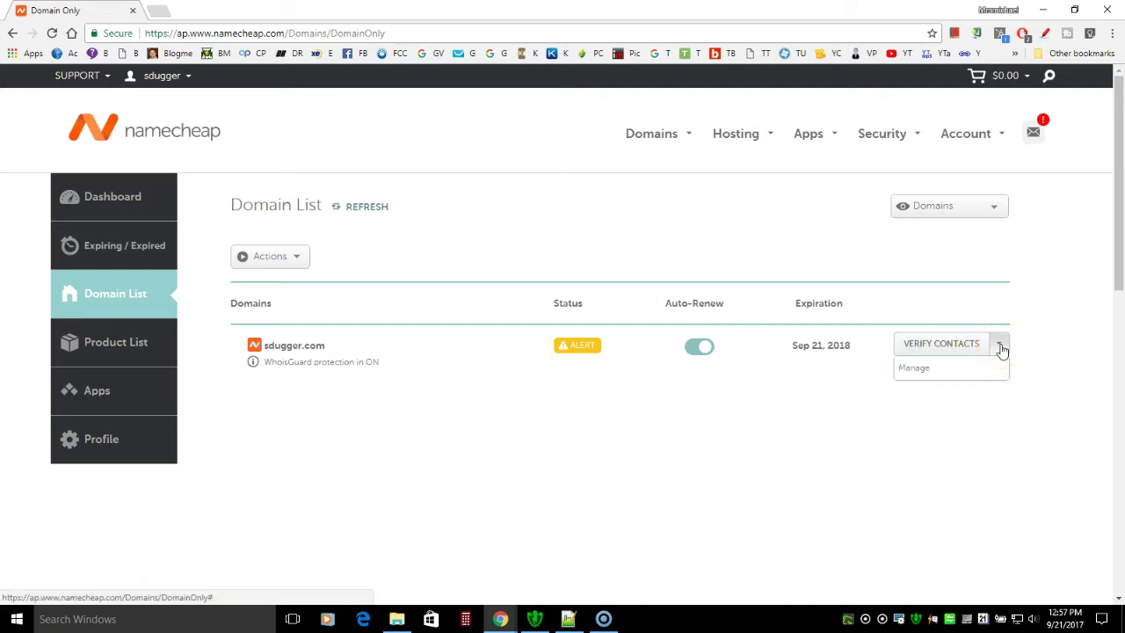
# Delete sdugger.com's www CNAME record pointing to parkingpage.namecheap.com from Advanced DNS.
pyautogui.click(917, 370)
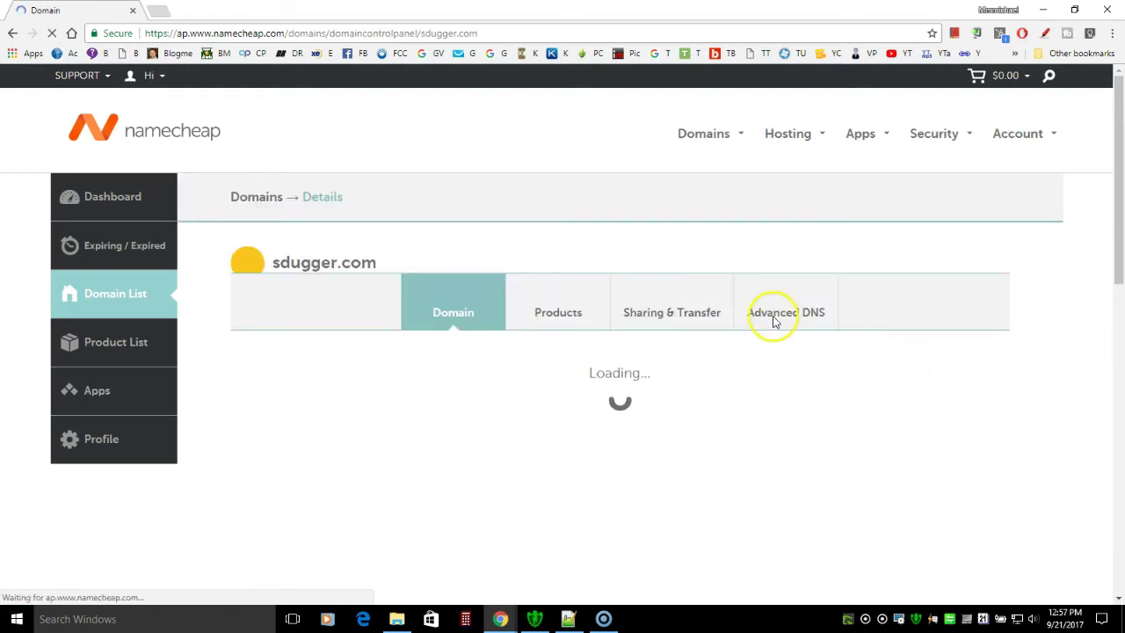
pyautogui.click(791, 337)
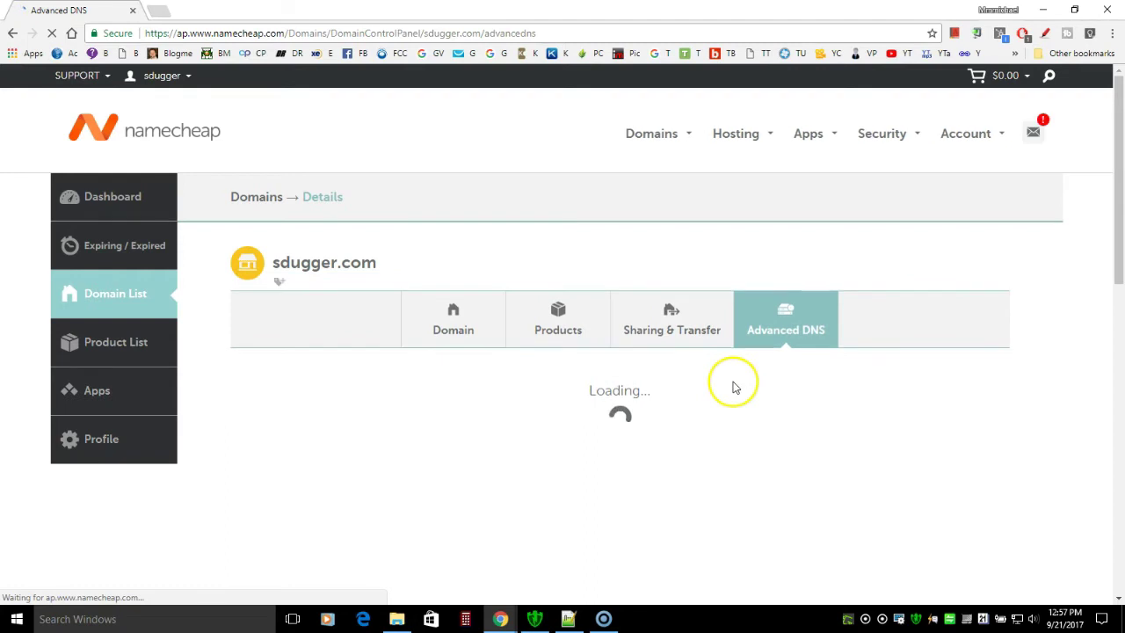
pyautogui.scroll(-1, 686, 404)
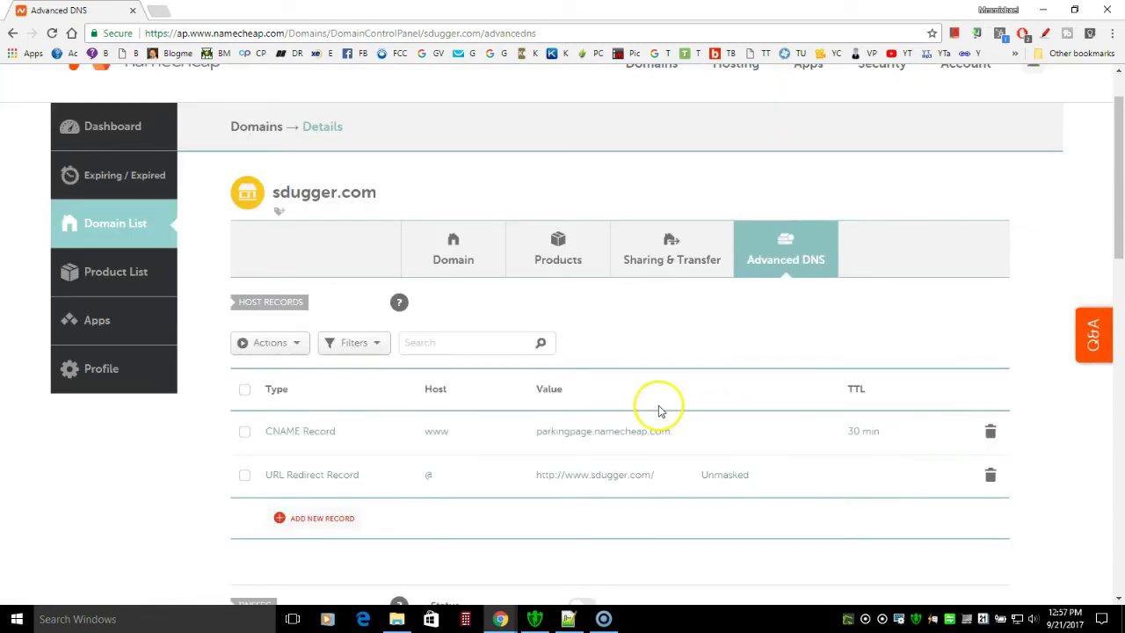
pyautogui.scroll(-1, 659, 410)
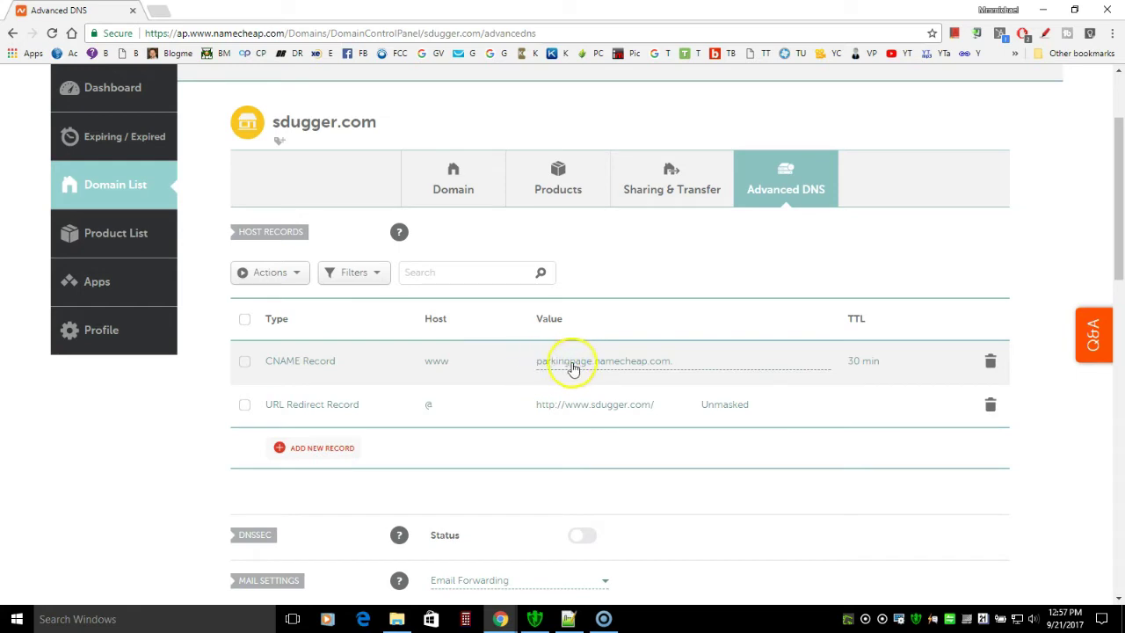
pyautogui.click(246, 364)
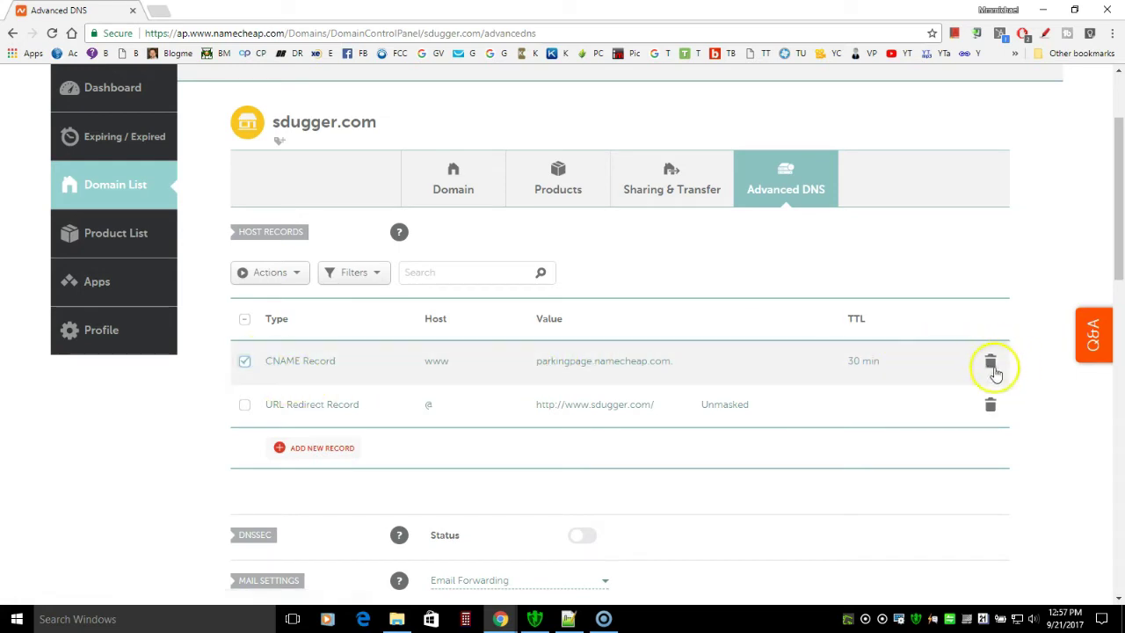
pyautogui.click(992, 365)
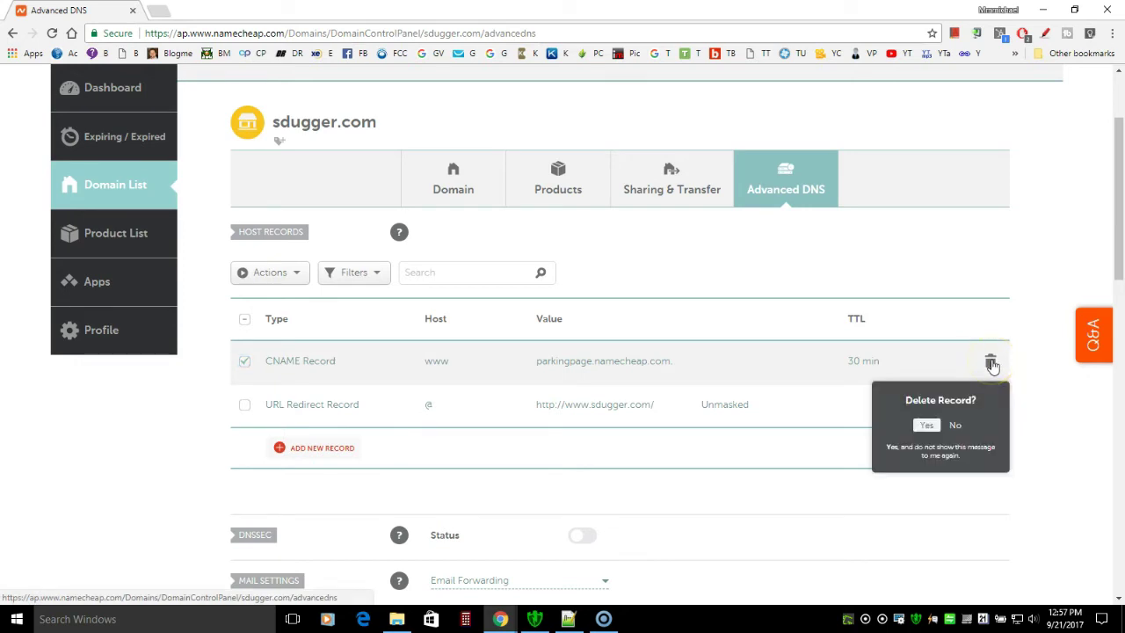
pyautogui.click(932, 428)
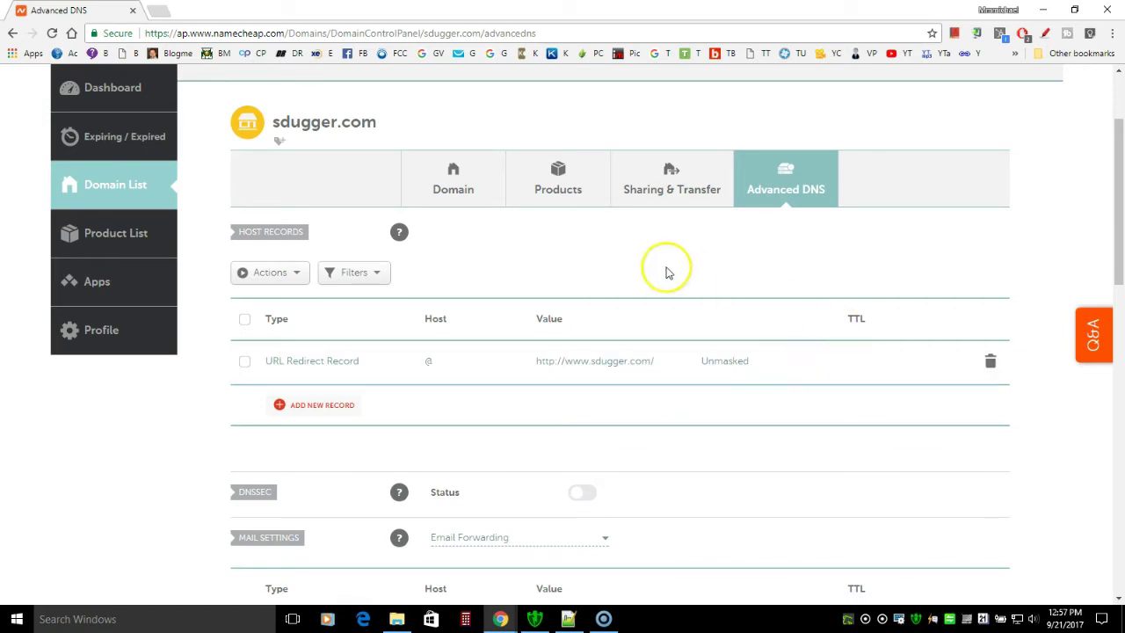
pyautogui.click(453, 189)
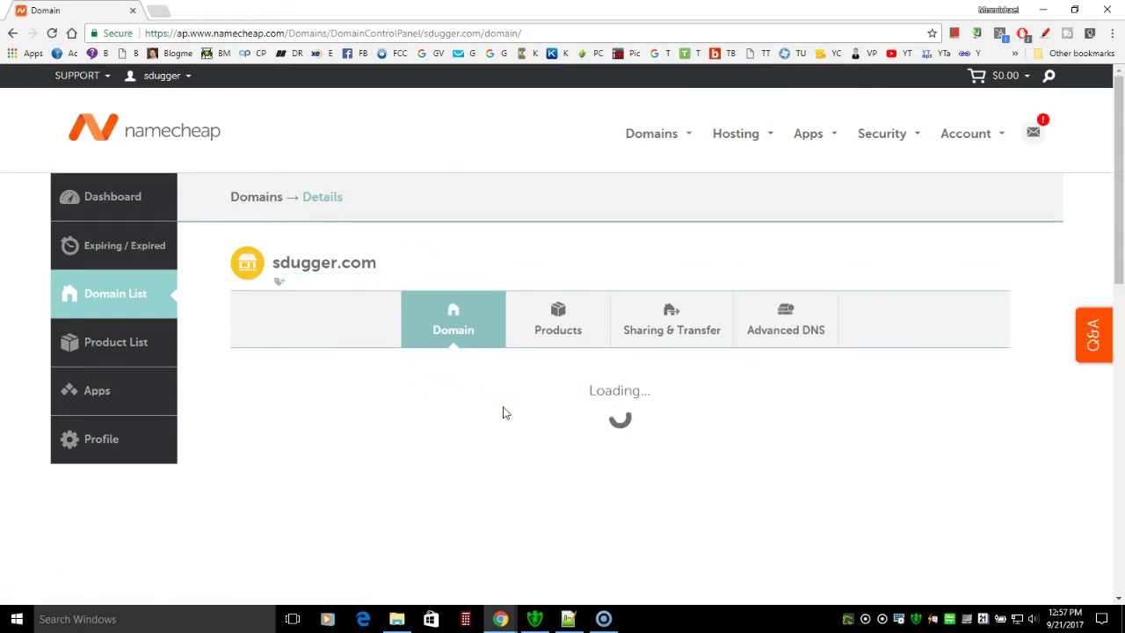
pyautogui.click(506, 413)
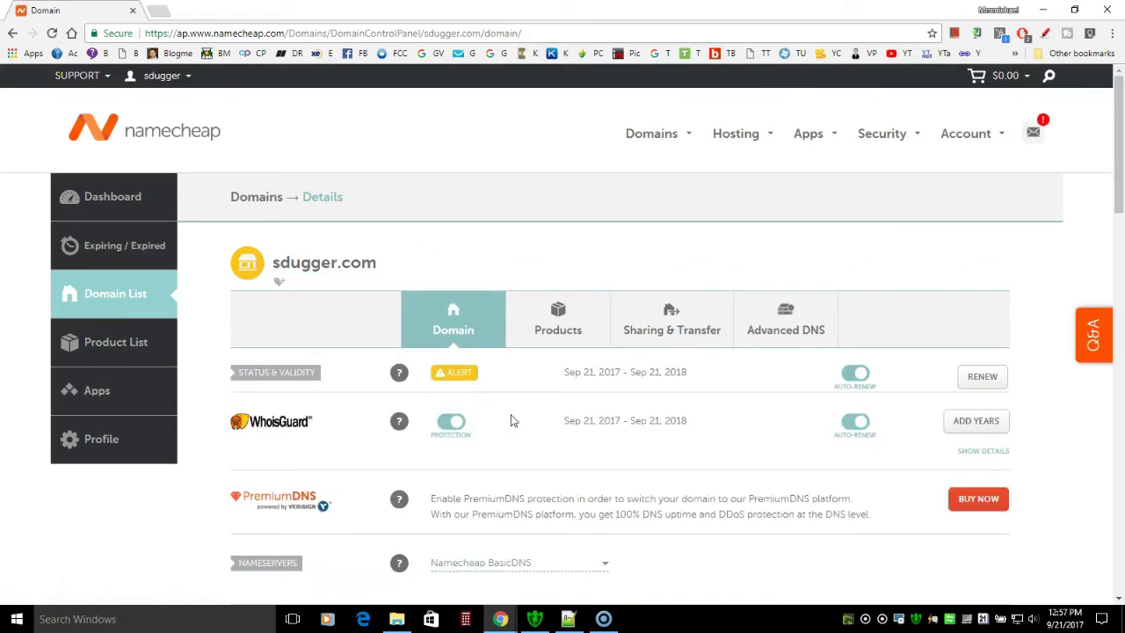
pyautogui.scroll(-3, 512, 420)
pyautogui.scroll(-1, 512, 422)
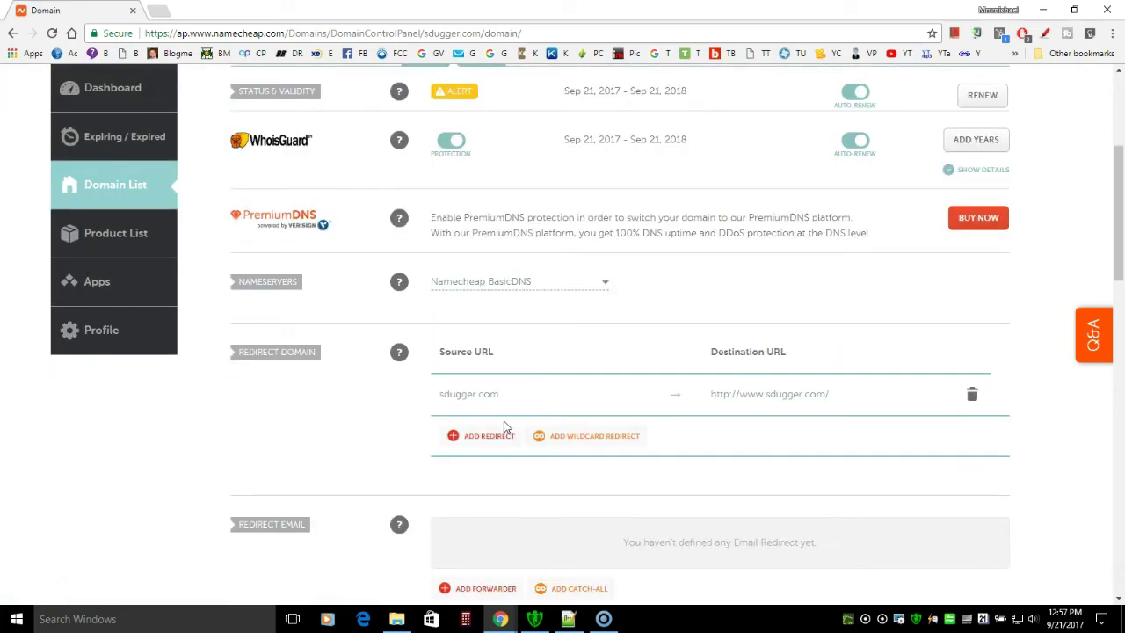
pyautogui.click(302, 369)
pyautogui.click(444, 406)
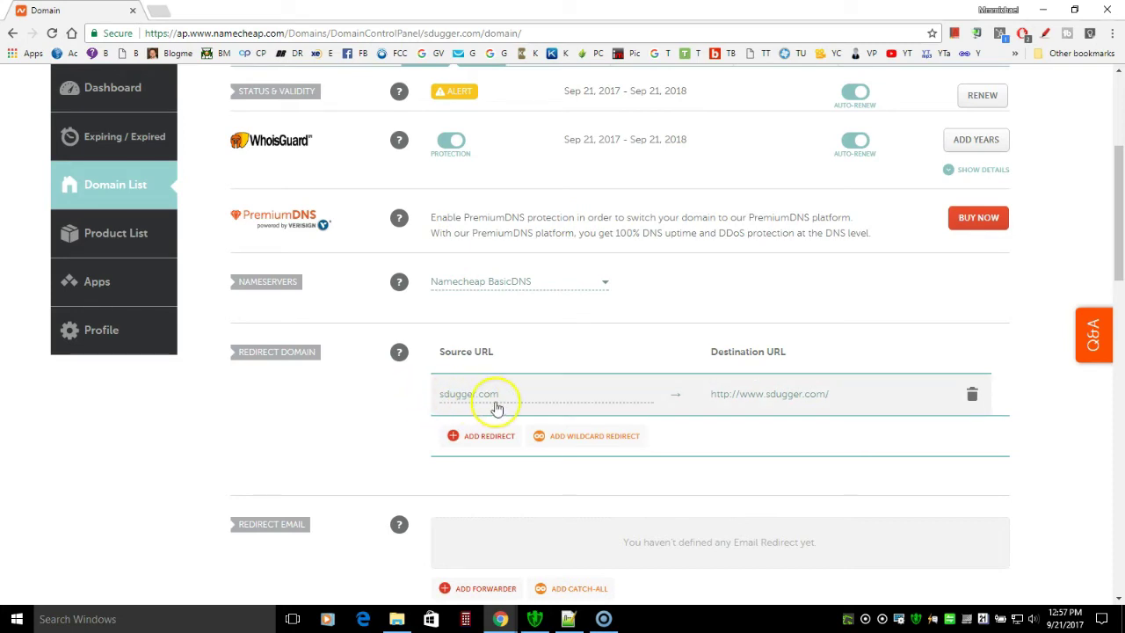
pyautogui.click(836, 394)
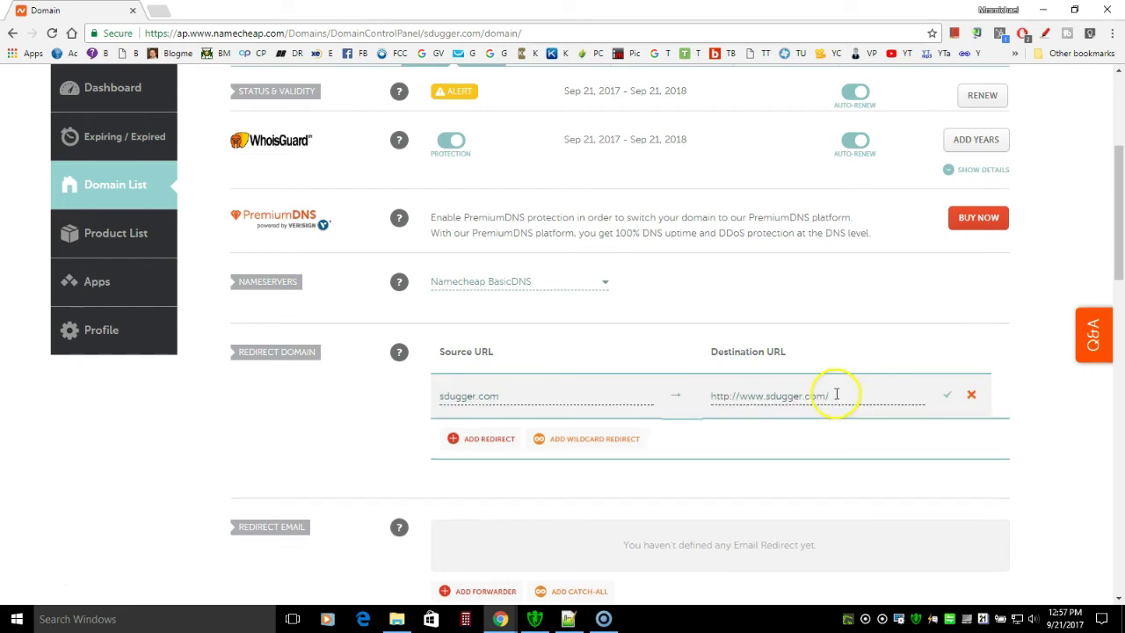
pyautogui.moveTo(832, 394); pyautogui.dragTo(701, 400)
pyautogui.write('https://sdugger.theconversionpros.com/sl/tru/')
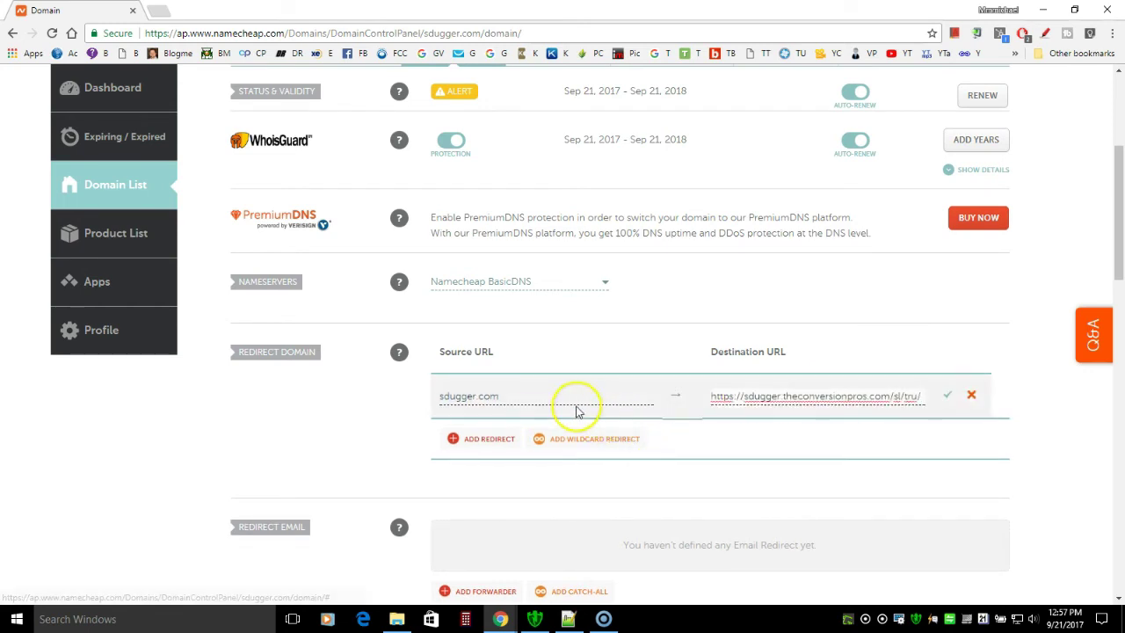
pyautogui.click(479, 439)
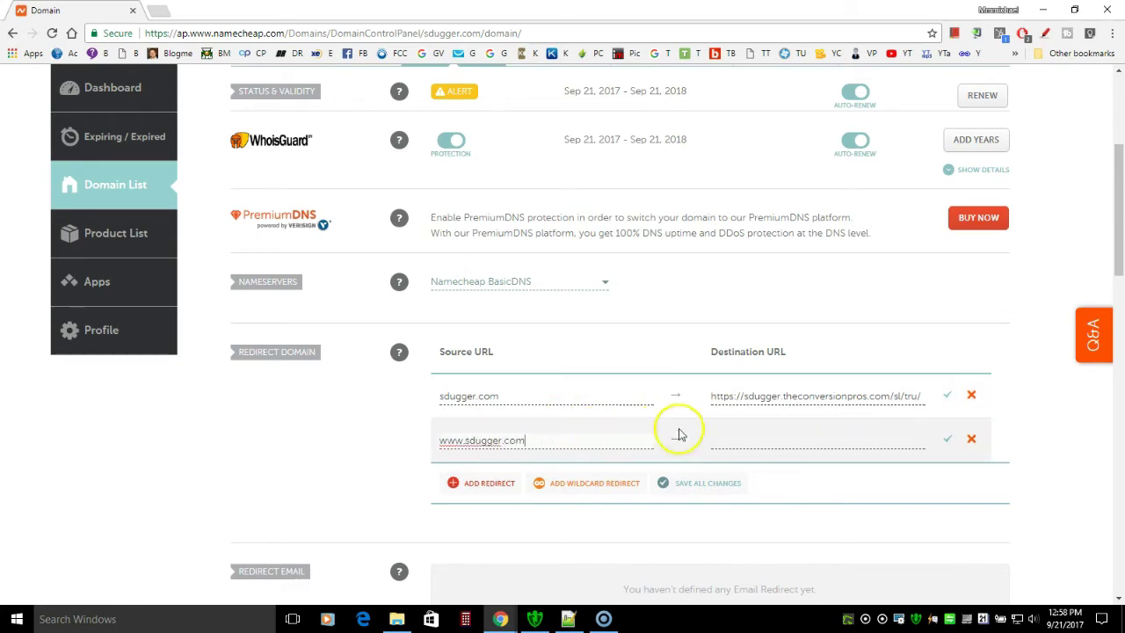
pyautogui.write('https://sdugger.theconversionpros.com/sl/tru/')
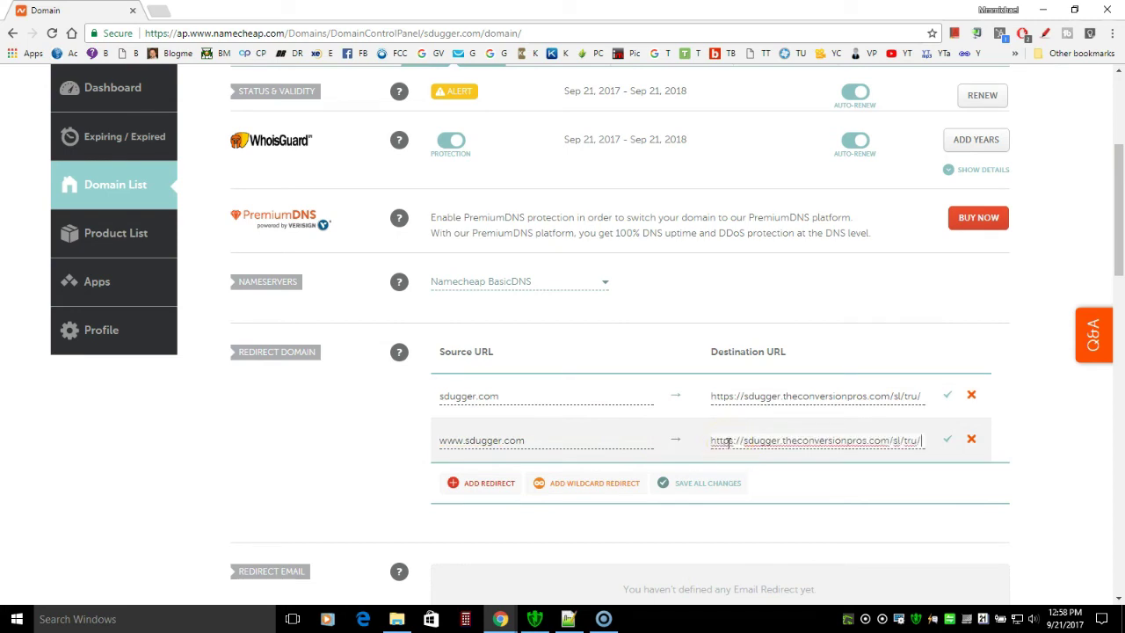
pyautogui.click(950, 401)
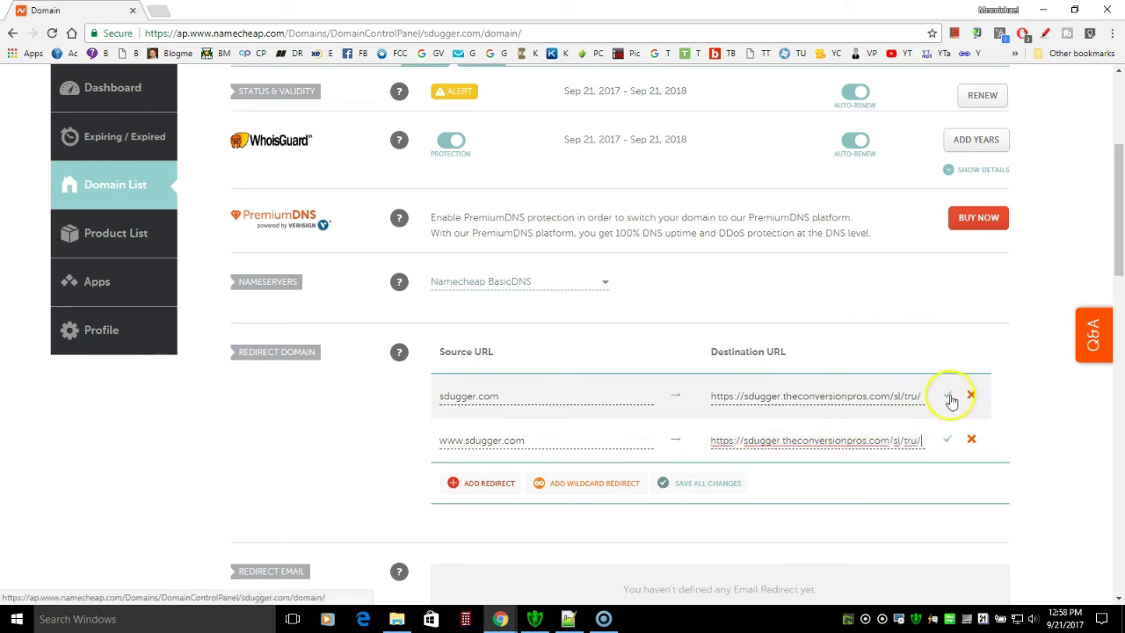
pyautogui.click(950, 439)
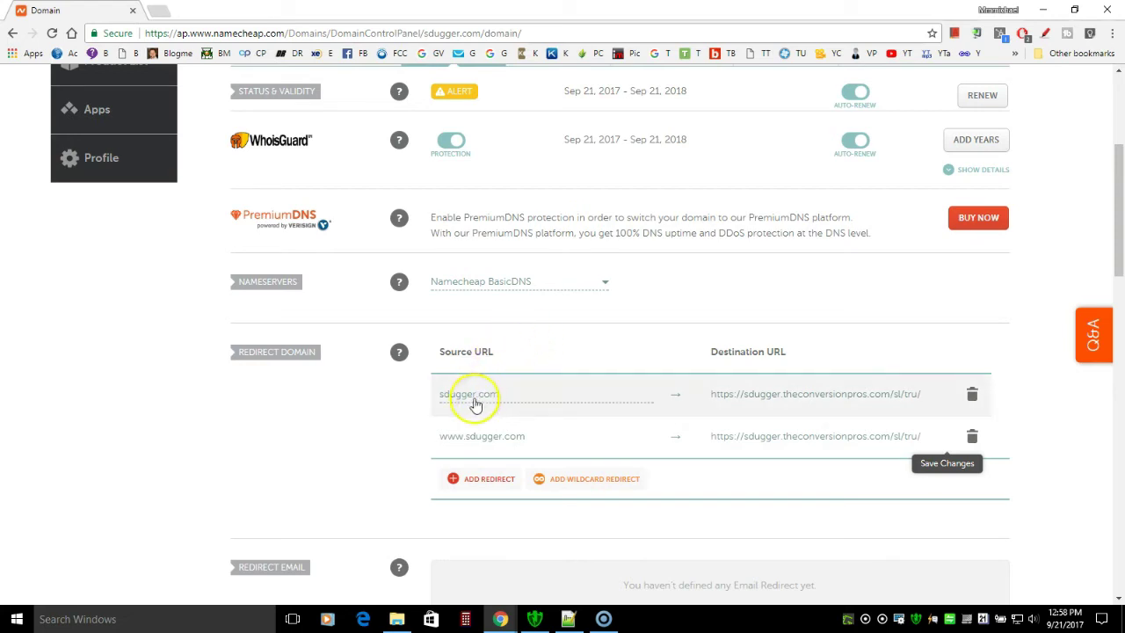
pyautogui.scroll(3, 691, 349)
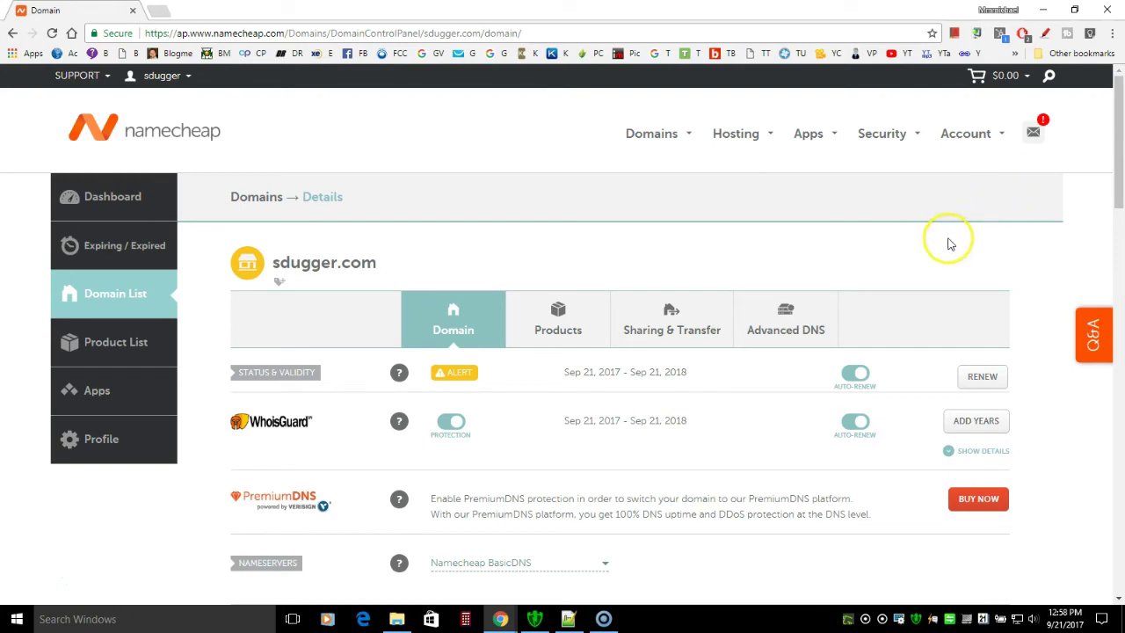
pyautogui.scroll(-2, 668, 382)
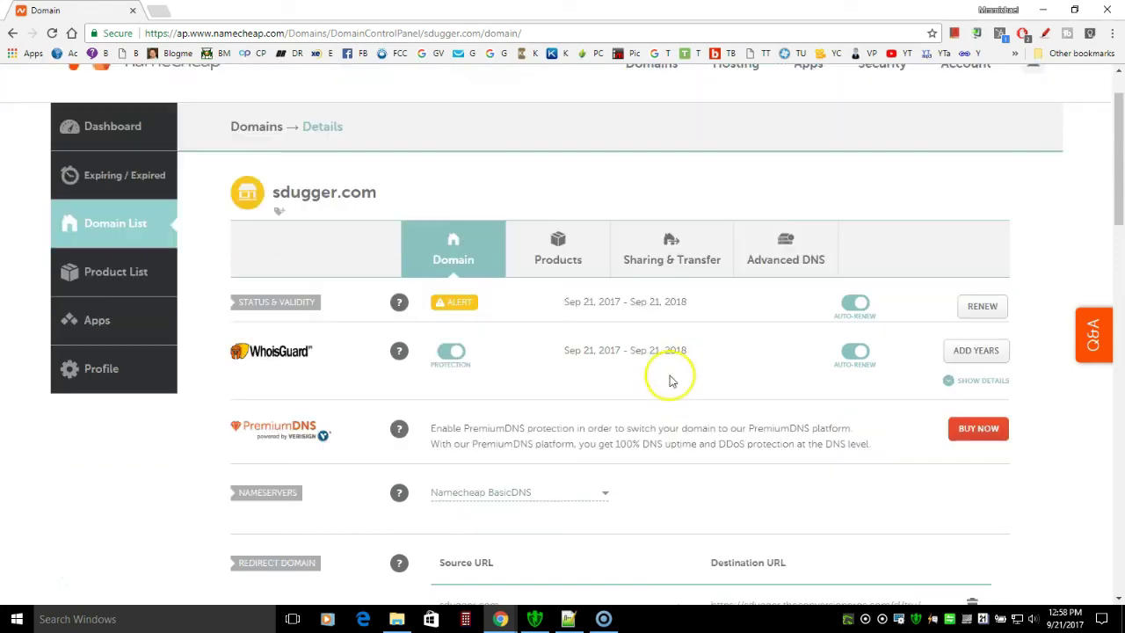
pyautogui.scroll(-1, 668, 385)
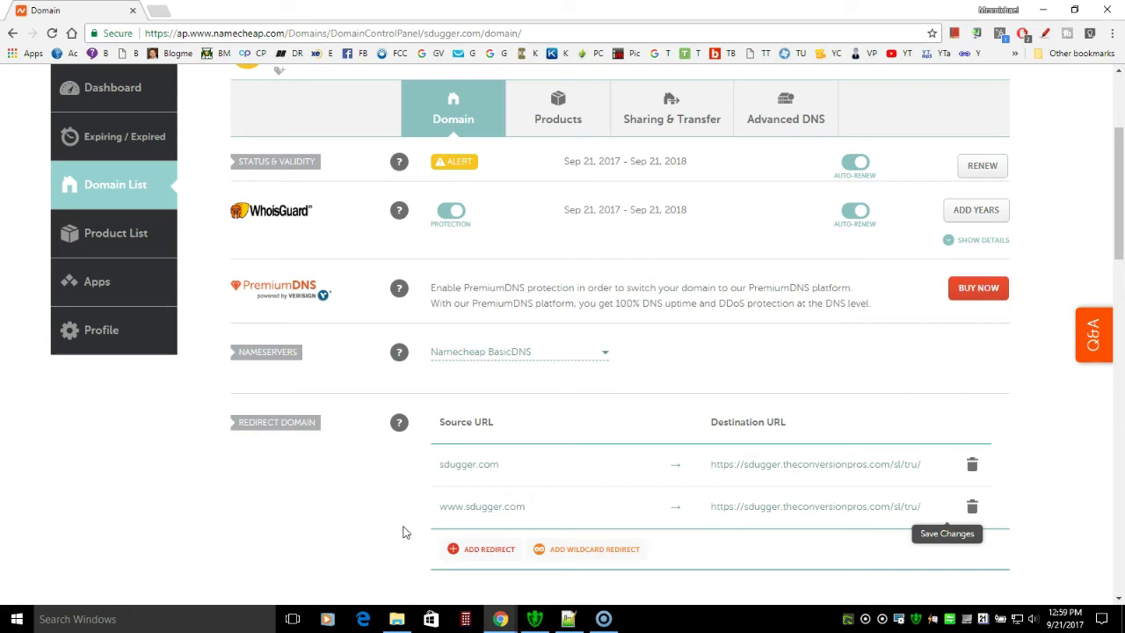
pyautogui.scroll(3, 674, 452)
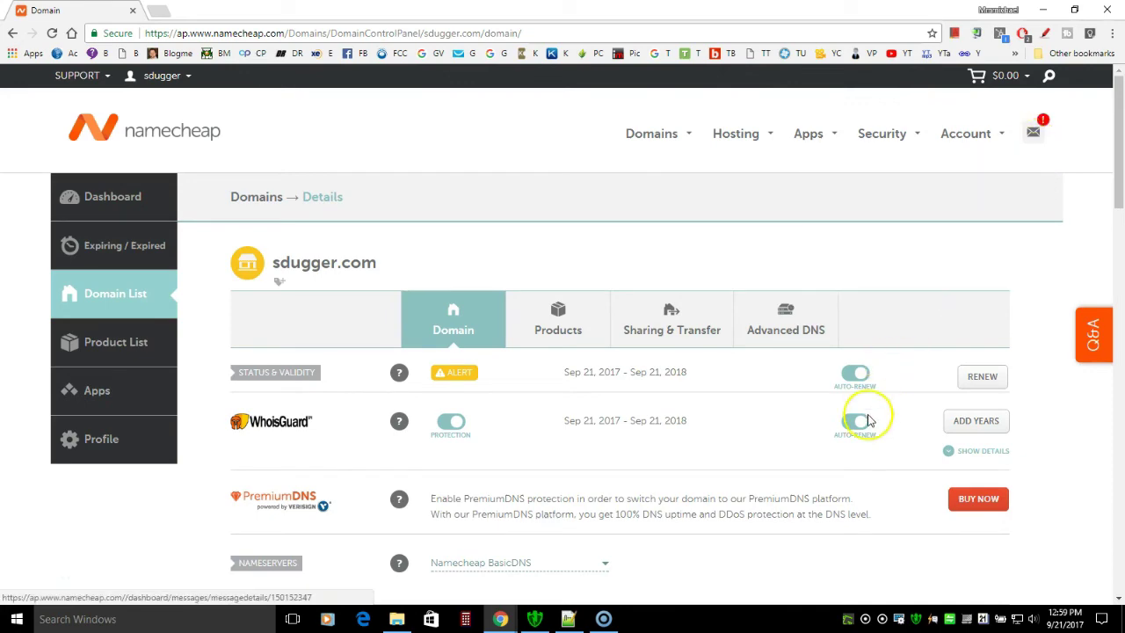
pyautogui.scroll(-2, 729, 572)
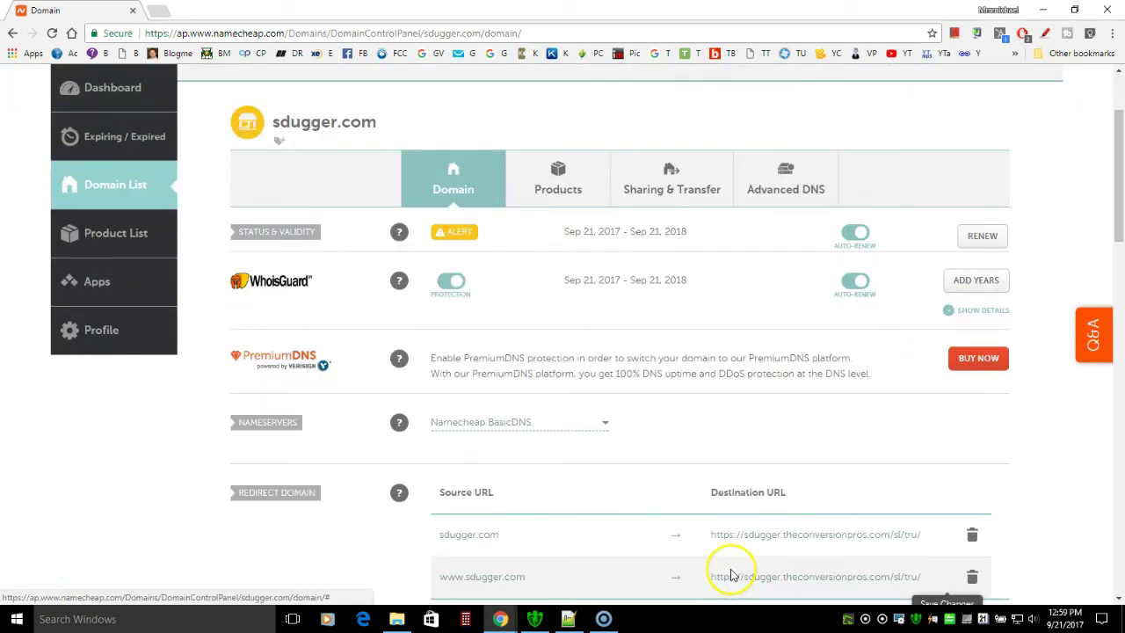
pyautogui.scroll(-1, 364, 585)
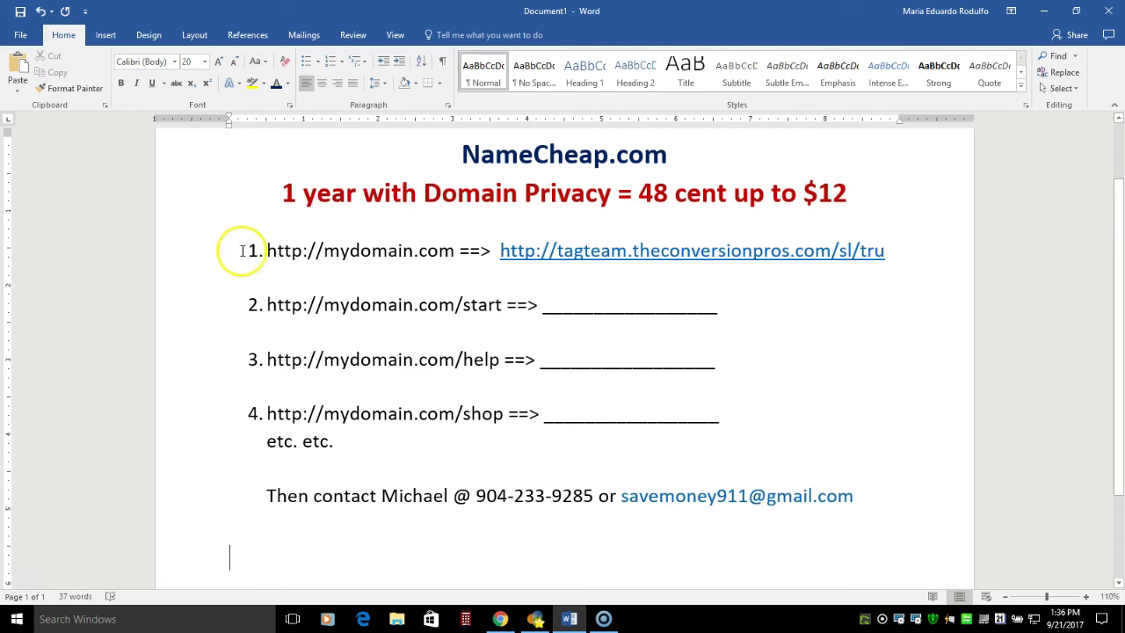
pyautogui.moveTo(267, 250); pyautogui.dragTo(457, 251)
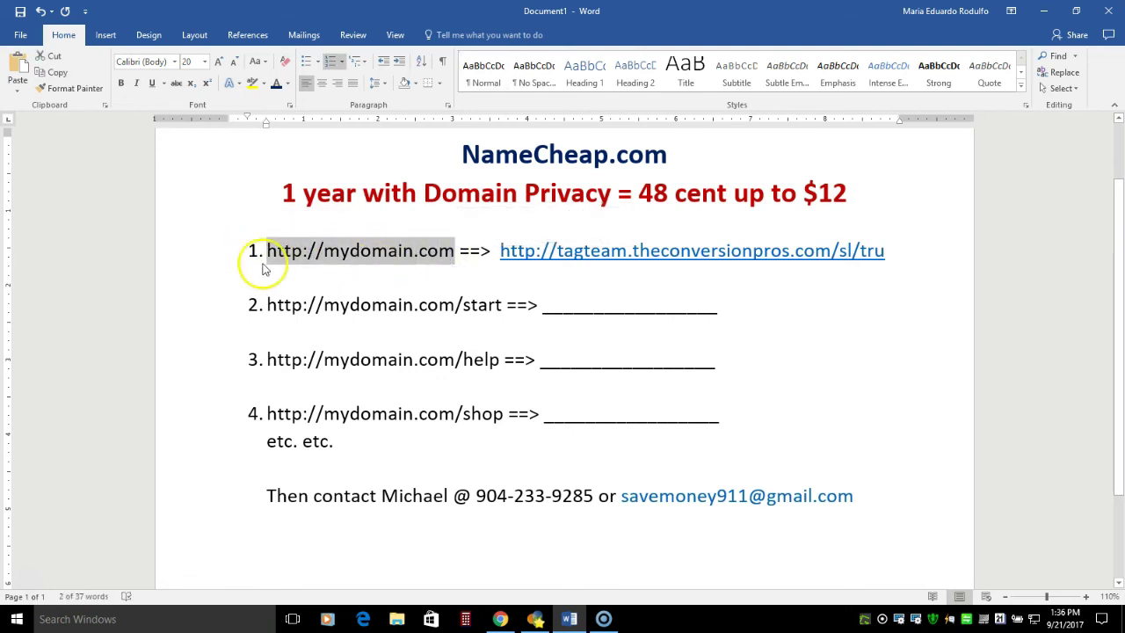
pyautogui.click(245, 222)
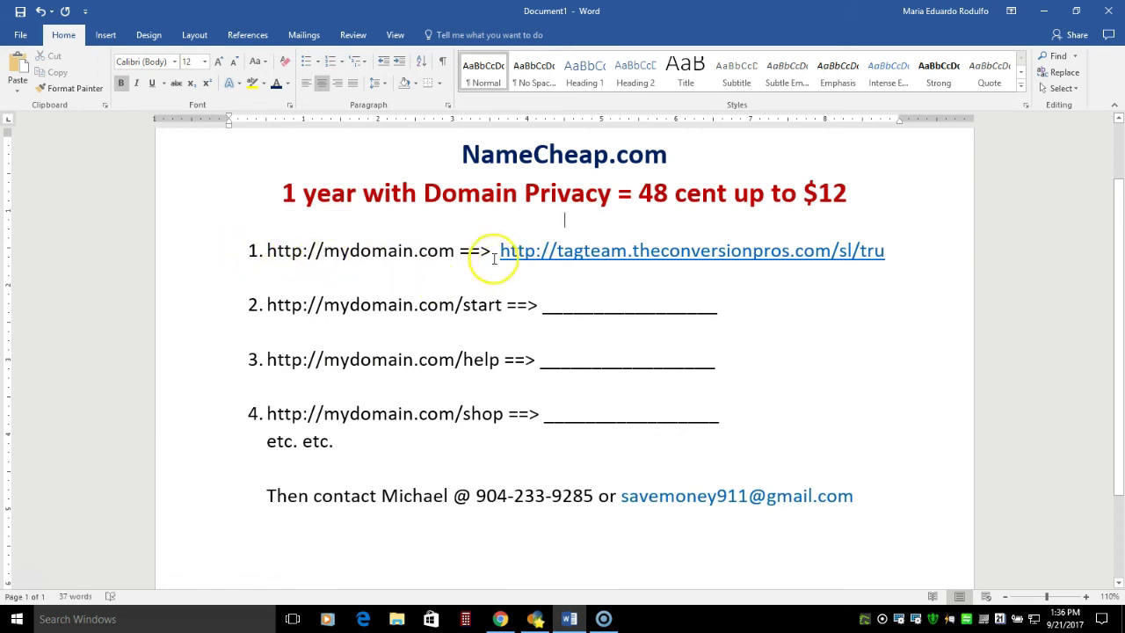
pyautogui.moveTo(498, 249); pyautogui.dragTo(860, 250)
pyautogui.click(995, 271)
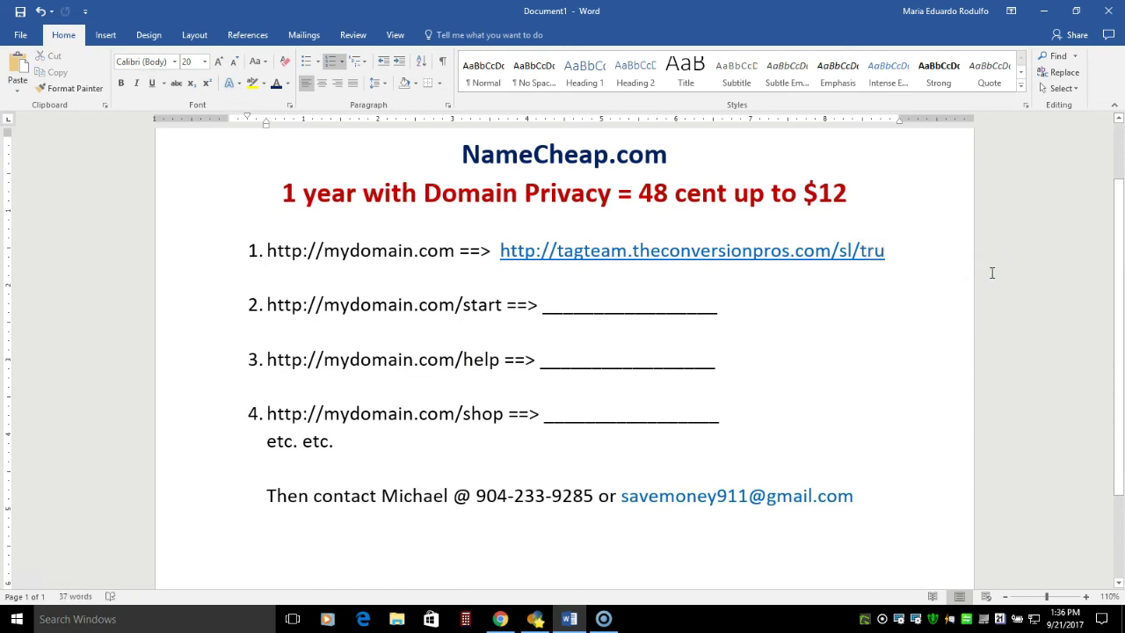
pyautogui.click(1008, 347)
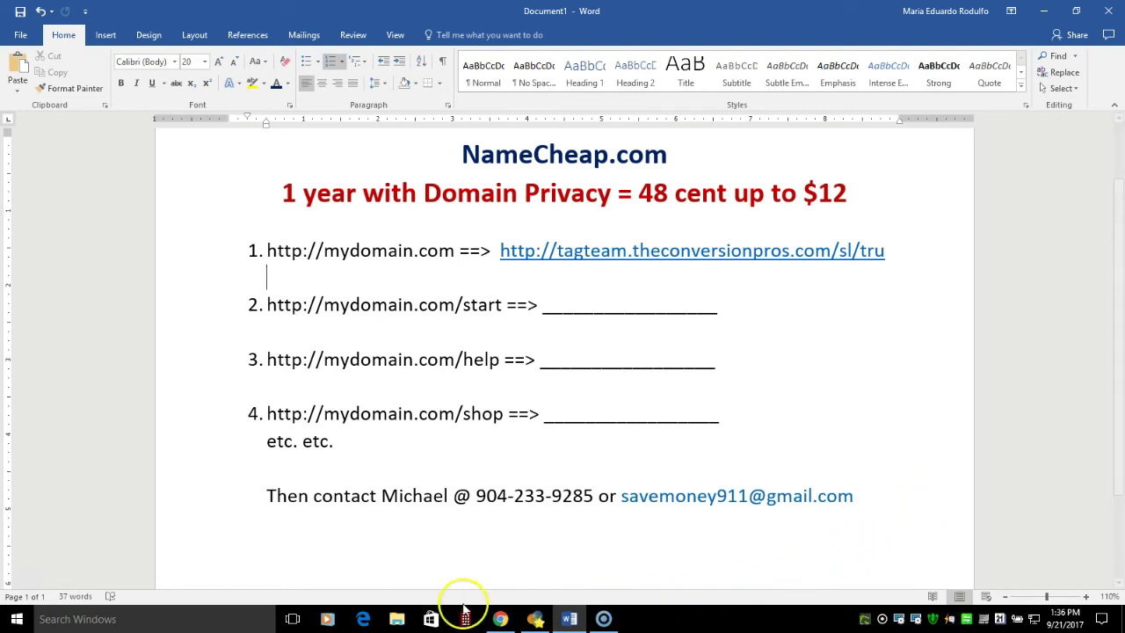